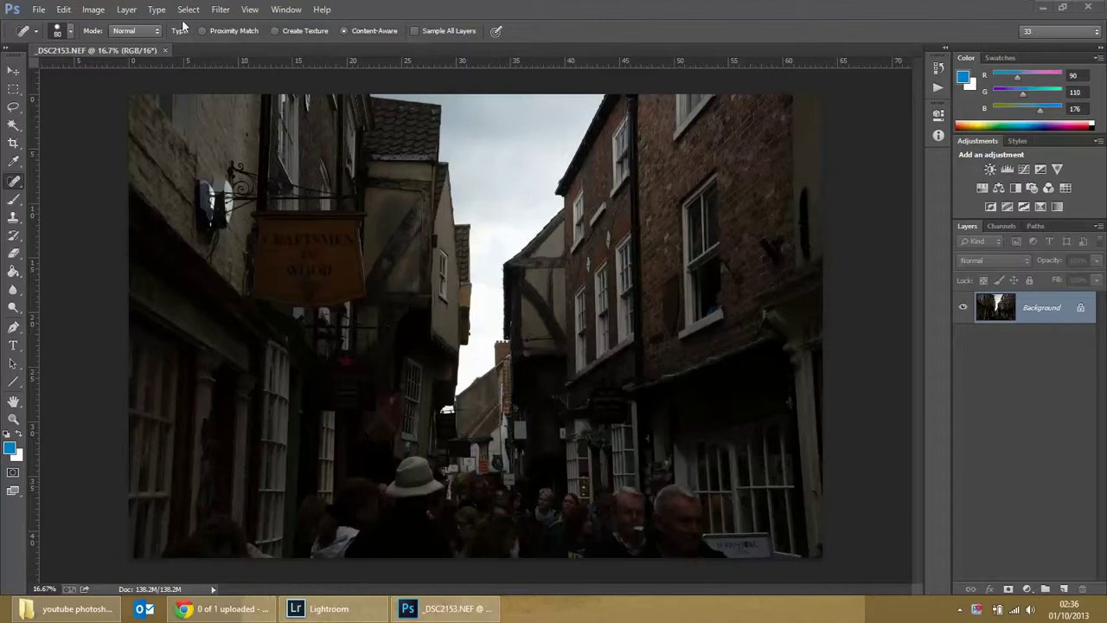
# Open the Shadows/Highlights adjustment and move its dialog off the photo
pyautogui.click(94, 10)
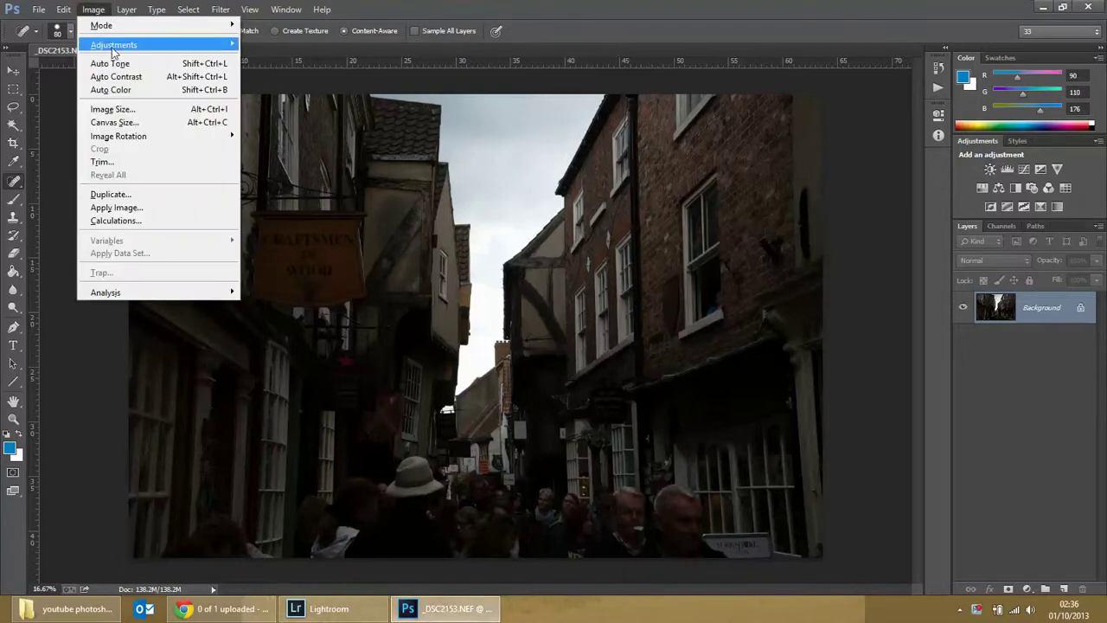
pyautogui.moveTo(113, 53)
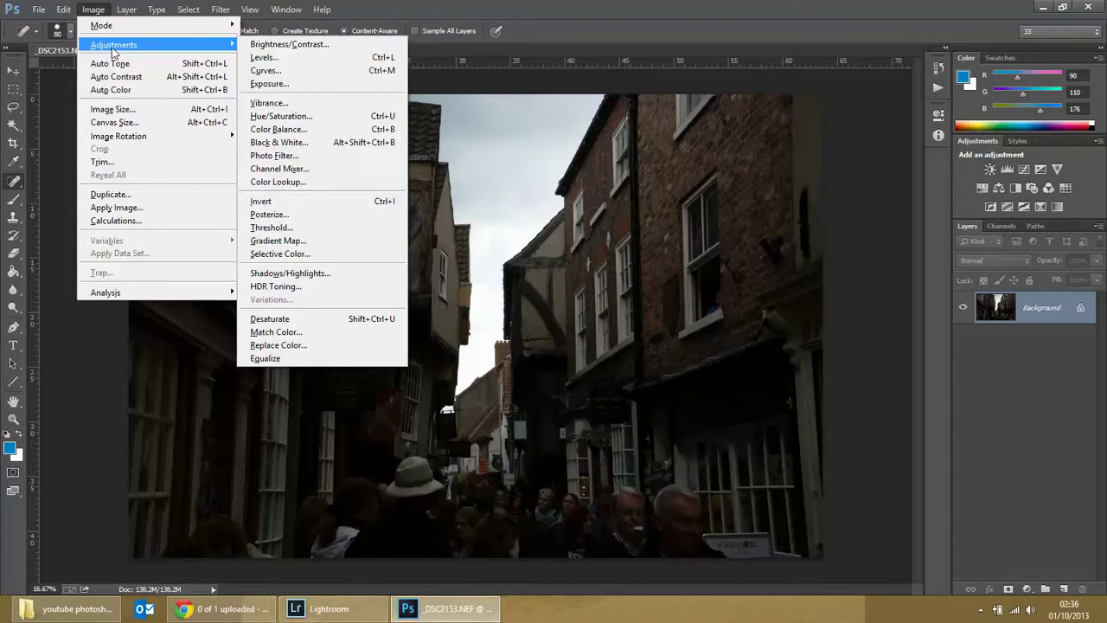
pyautogui.click(324, 273)
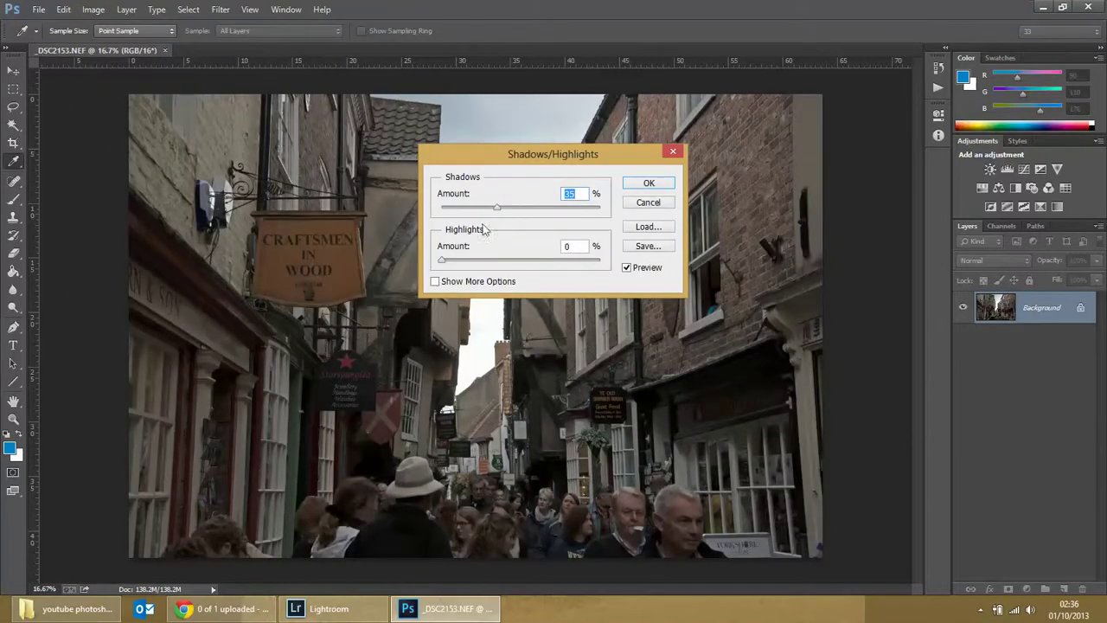
pyautogui.moveTo(500, 210); pyautogui.dragTo(409, 217)
pyautogui.moveTo(554, 151); pyautogui.dragTo(703, 101)
# Set the Shadows amount to 25% and the Highlights amount to 21%
pyautogui.moveTo(594, 162); pyautogui.dragTo(824, 158)
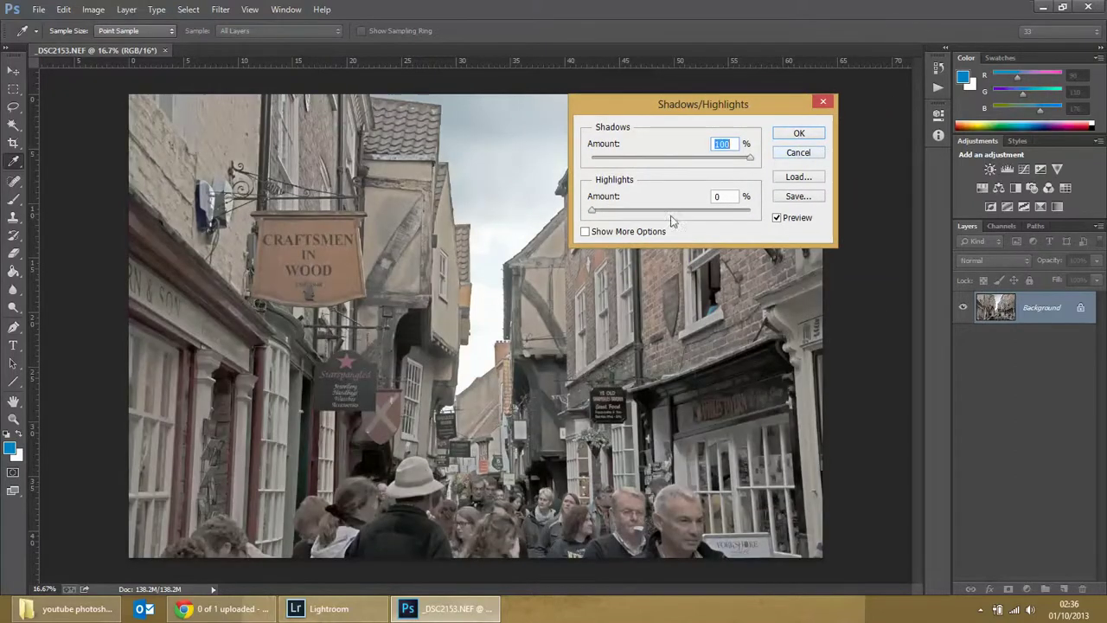
pyautogui.moveTo(593, 211); pyautogui.dragTo(779, 219)
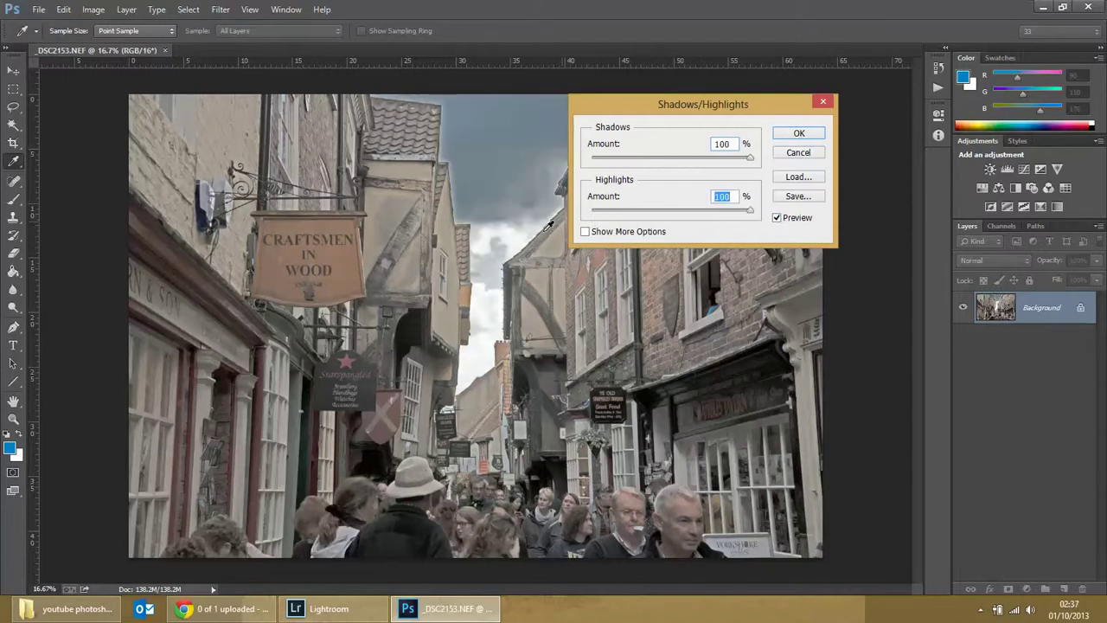
pyautogui.click(618, 211)
pyautogui.click(623, 159)
pyautogui.moveTo(623, 163); pyautogui.dragTo(632, 163)
pyautogui.click(622, 211)
pyautogui.moveTo(624, 214); pyautogui.dragTo(626, 213)
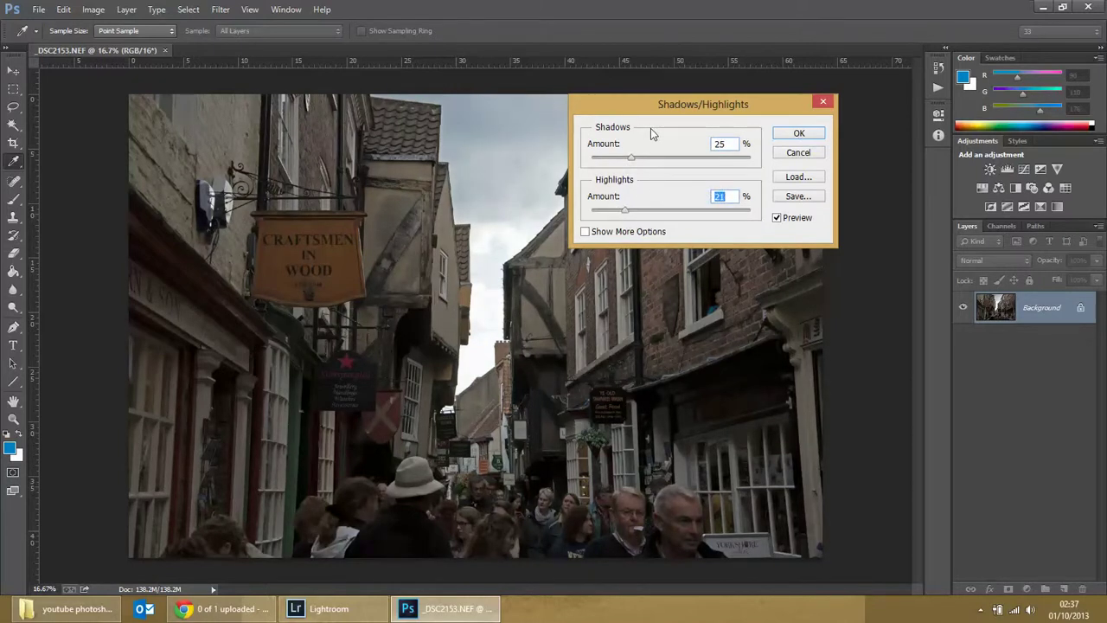
# Toggle Preview on and off to compare the adjustment with the original photo
pyautogui.click(777, 218)
pyautogui.click(777, 217)
pyautogui.click(776, 218)
pyautogui.click(777, 217)
pyautogui.click(777, 218)
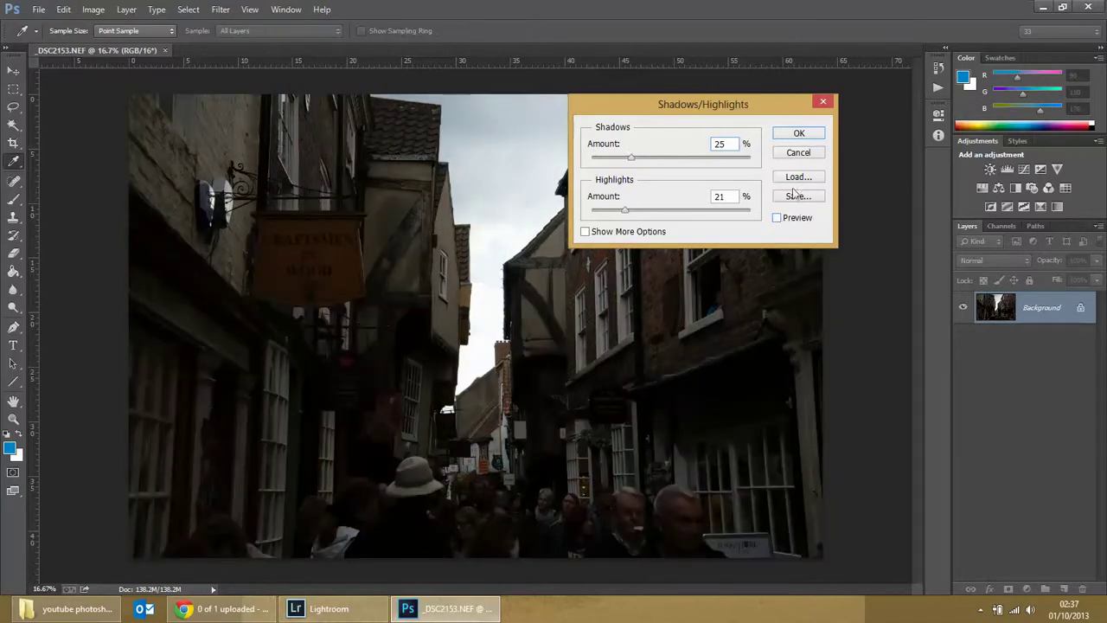
# Cancel the Shadows/Highlights adjustment and open Filter > Camera Raw Filter instead
pyautogui.click(799, 153)
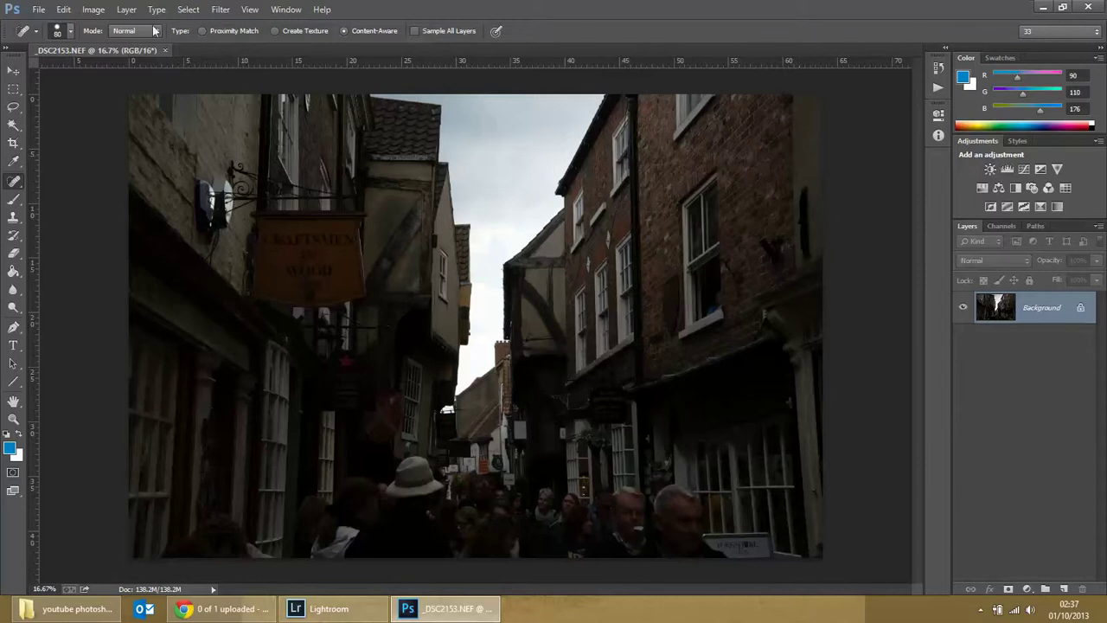
pyautogui.click(218, 10)
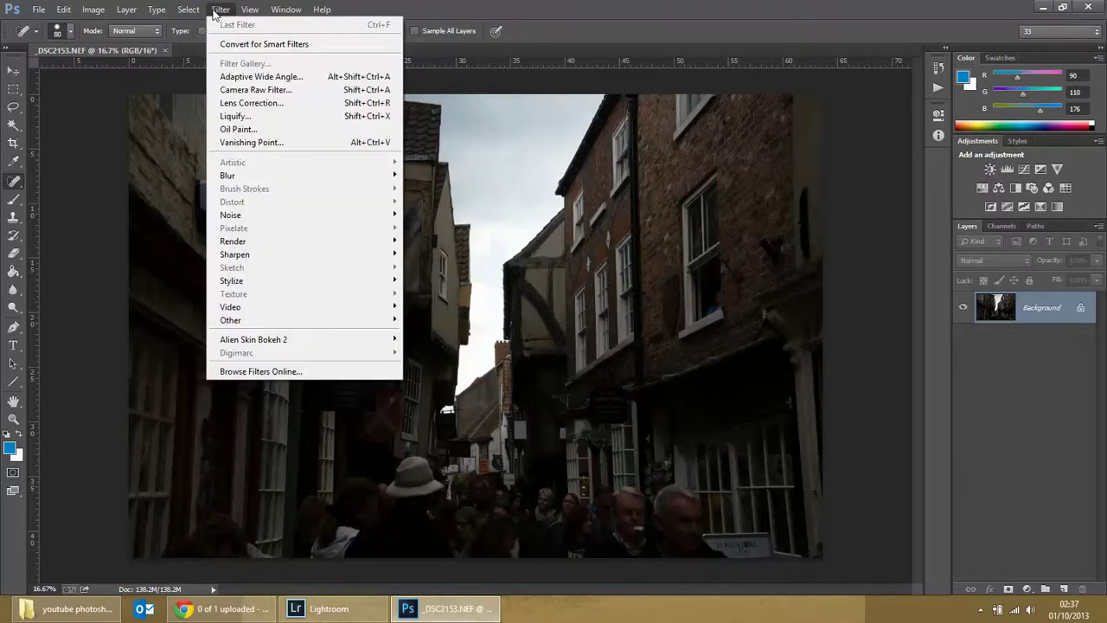
pyautogui.click(251, 90)
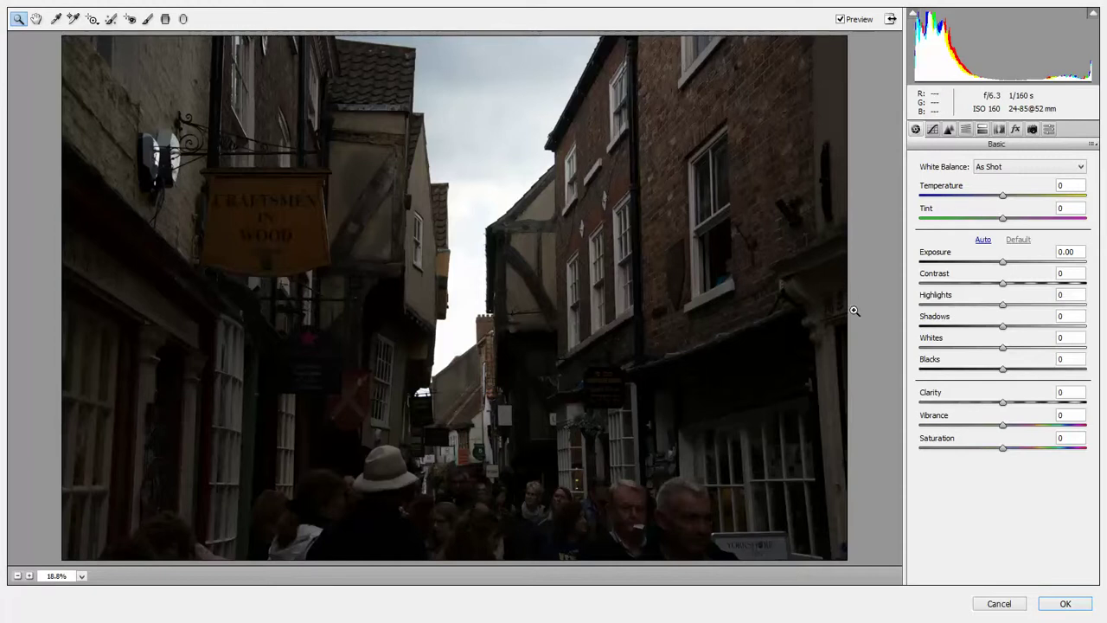
# Lift Shadows to +83 and pull Highlights down to -38 in the Basic panel
pyautogui.moveTo(1003, 326); pyautogui.dragTo(1072, 334)
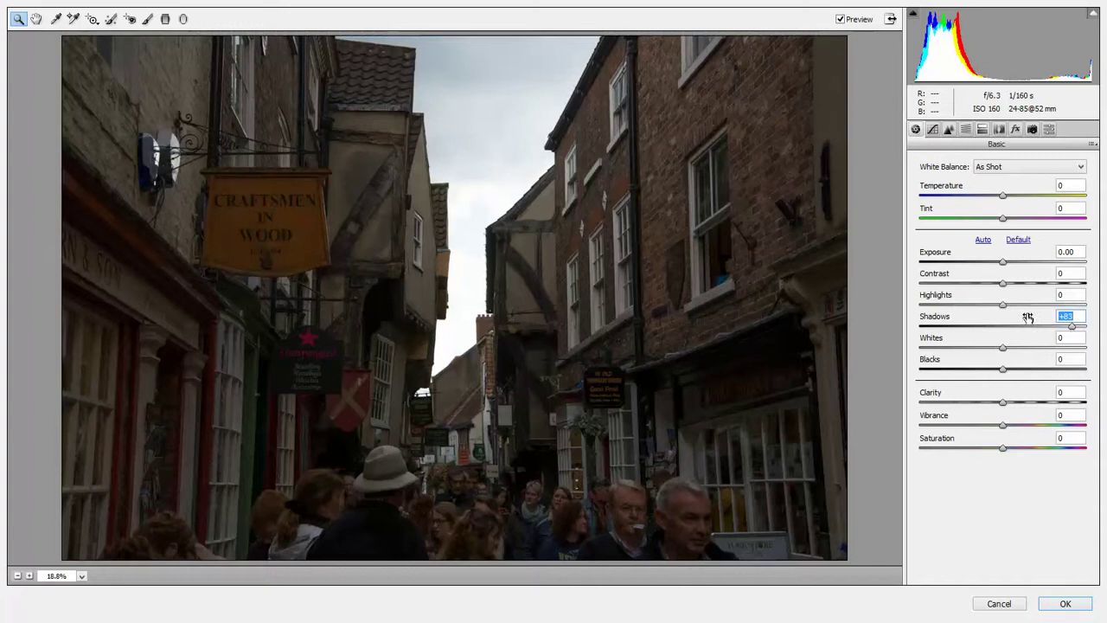
pyautogui.moveTo(1003, 309); pyautogui.dragTo(1063, 268)
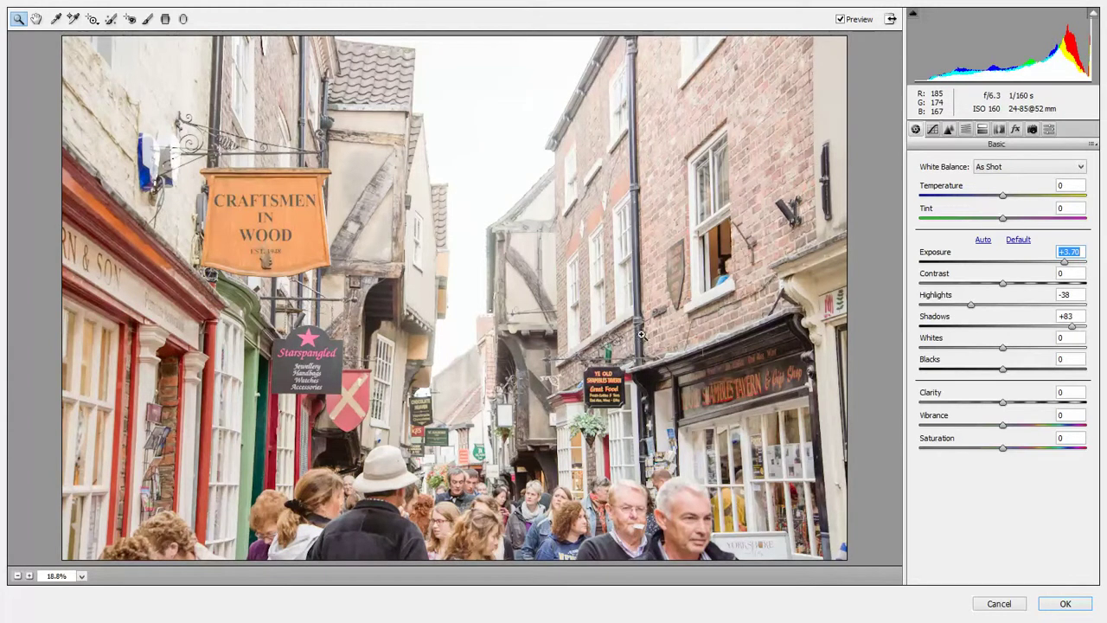
# Zoom in on the tavern fascia to check its detail and noise
pyautogui.click(671, 322)
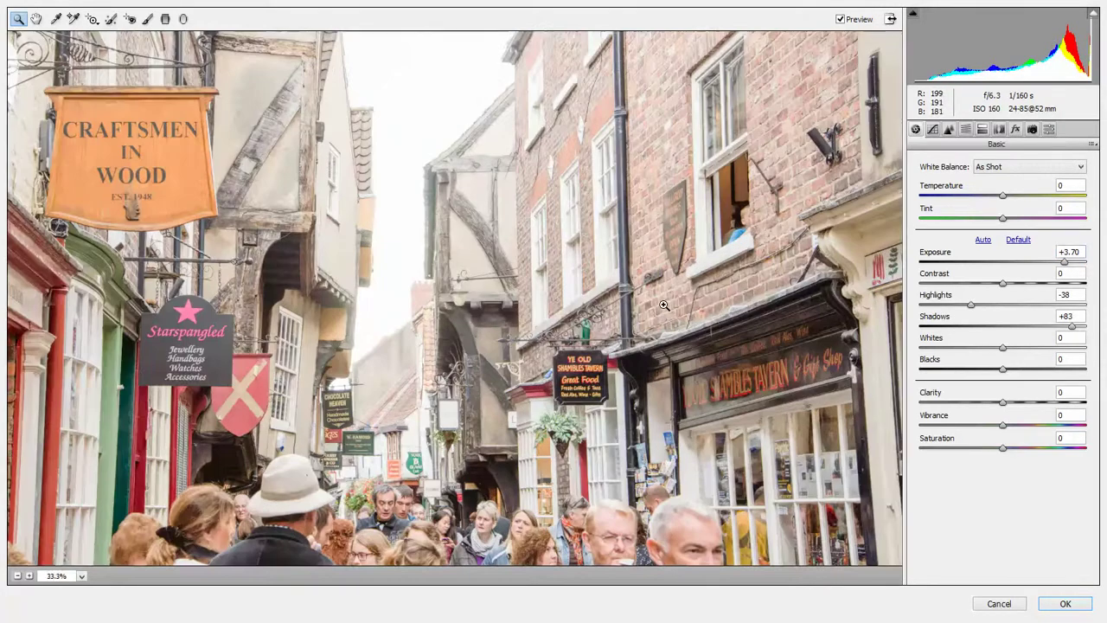
pyautogui.click(662, 306)
pyautogui.click(659, 296)
pyautogui.click(659, 296)
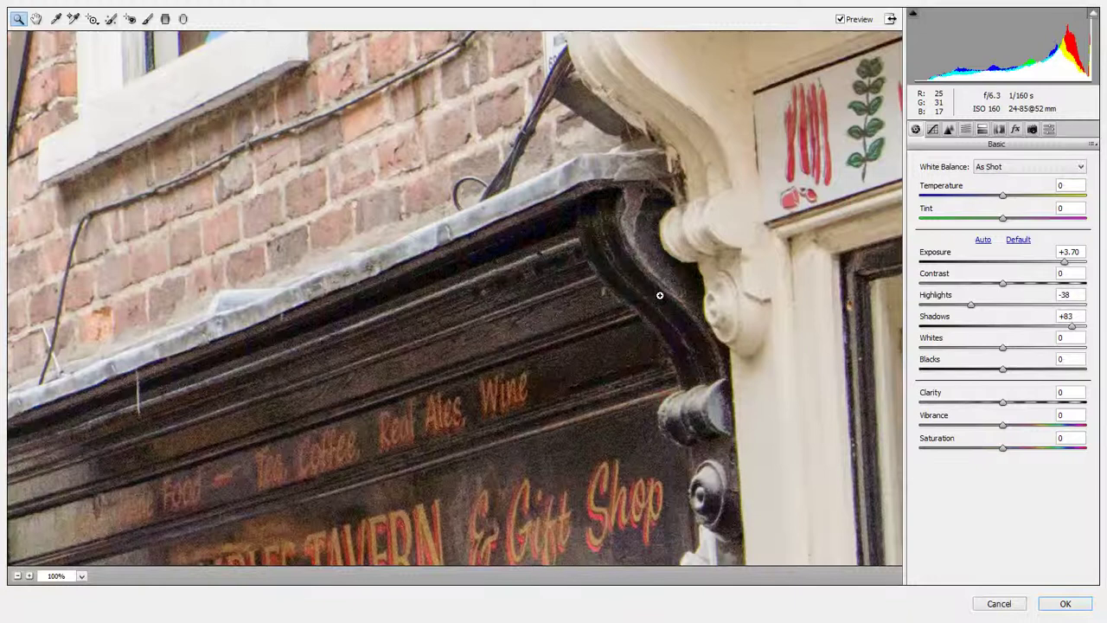
pyautogui.click(563, 320)
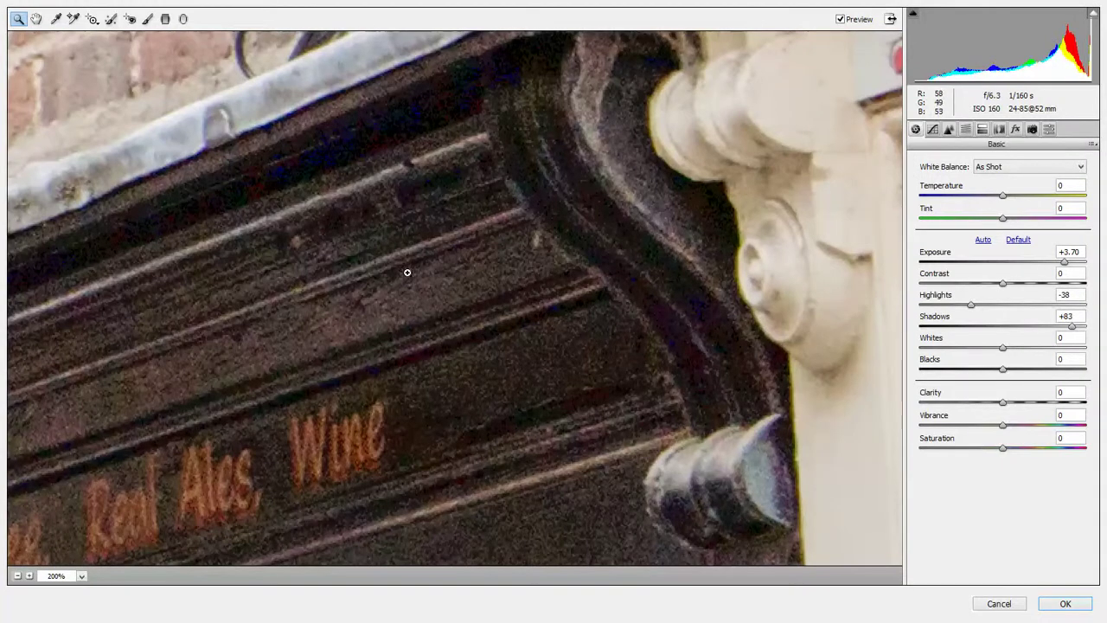
# Fit the whole photo back in view and lower Exposure to +0.50
pyautogui.rightClick(363, 228)
pyautogui.click(408, 306)
pyautogui.moveTo(1064, 262); pyautogui.dragTo(1013, 270)
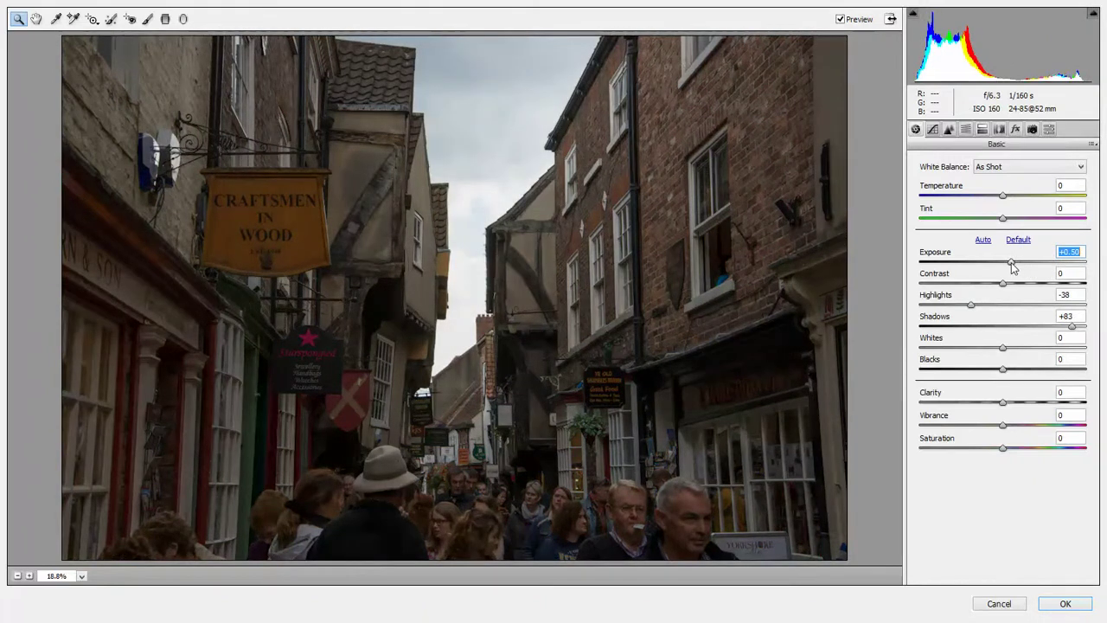
# Brighten Whites to +13, deepen Blacks to -10, and add Contrast +10 and Clarity +15
pyautogui.click(1003, 349)
pyautogui.moveTo(1003, 349); pyautogui.dragTo(1013, 348)
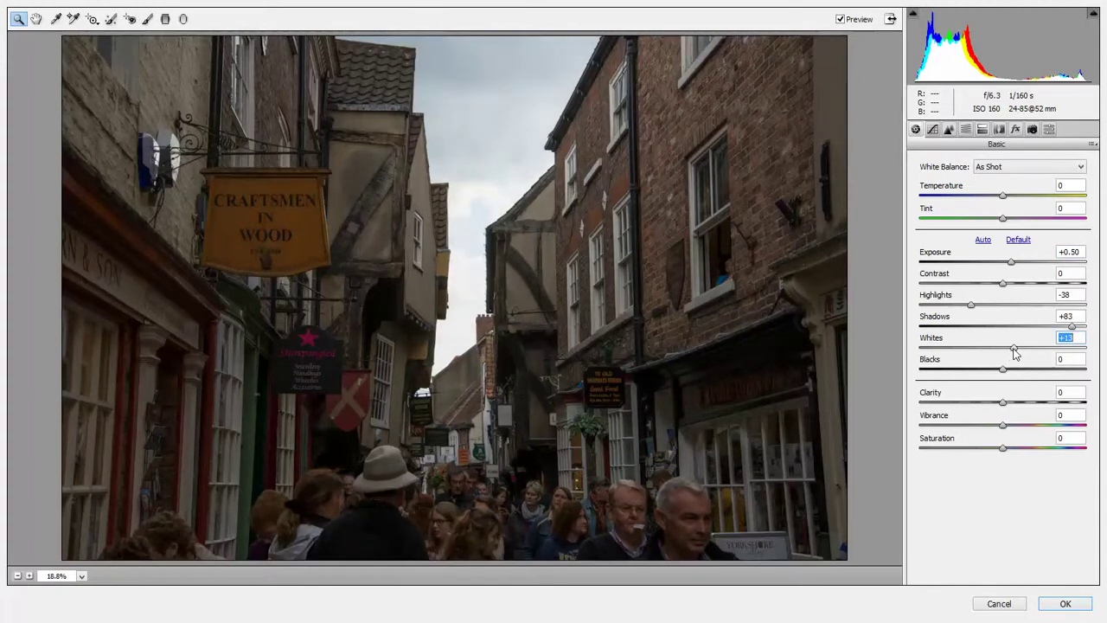
pyautogui.click(1004, 372)
pyautogui.moveTo(1003, 372); pyautogui.dragTo(994, 374)
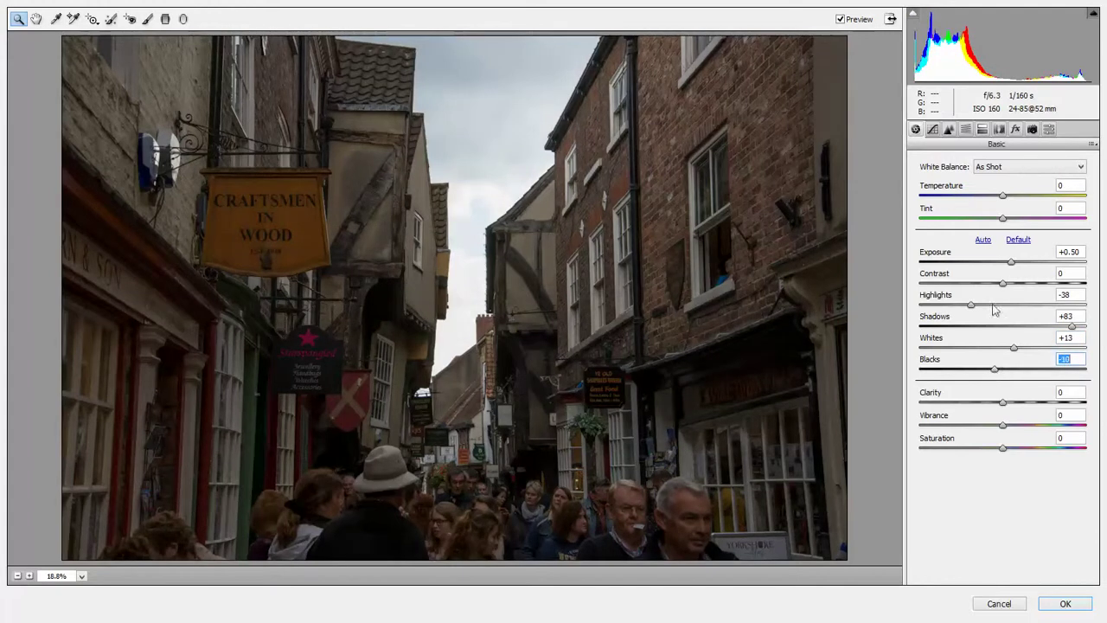
pyautogui.moveTo(1003, 285)
pyautogui.mouseDown()
pyautogui.moveTo(1038, 294)
pyautogui.moveTo(1012, 297)
pyautogui.mouseUp()
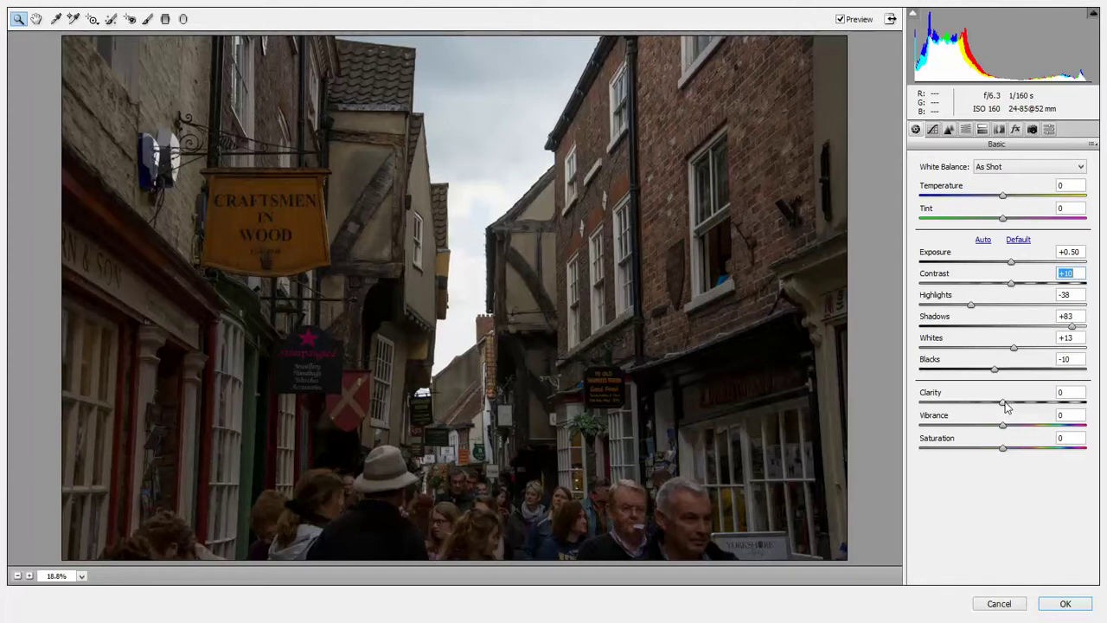
pyautogui.moveTo(1005, 404); pyautogui.dragTo(1036, 430)
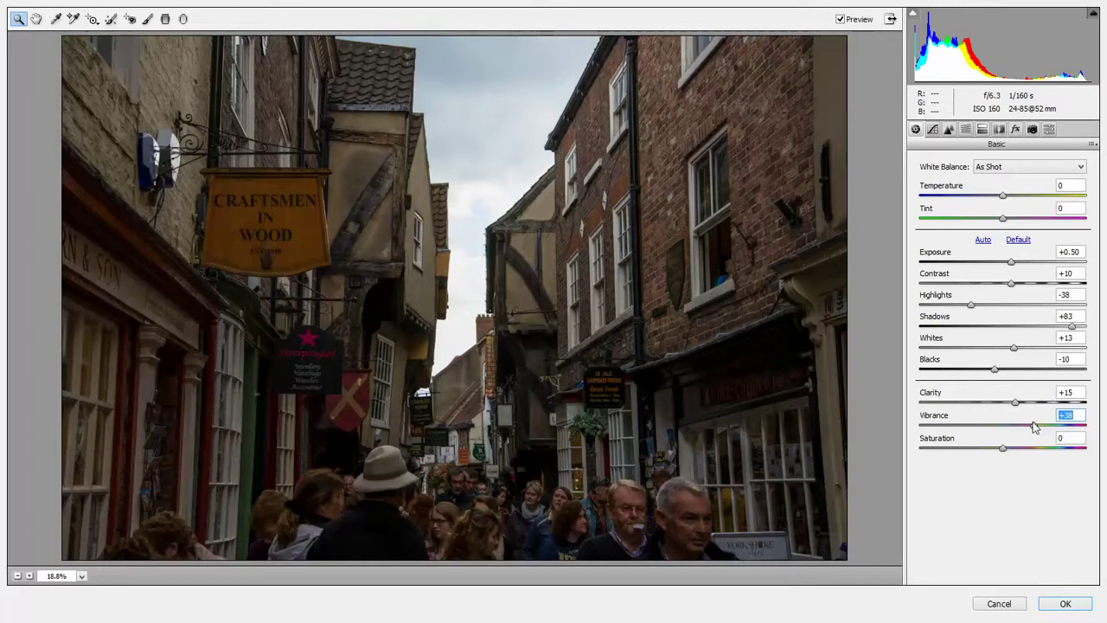
# Apply the Camera Raw Filter adjustments to the alley photo with OK
pyautogui.click(1059, 608)
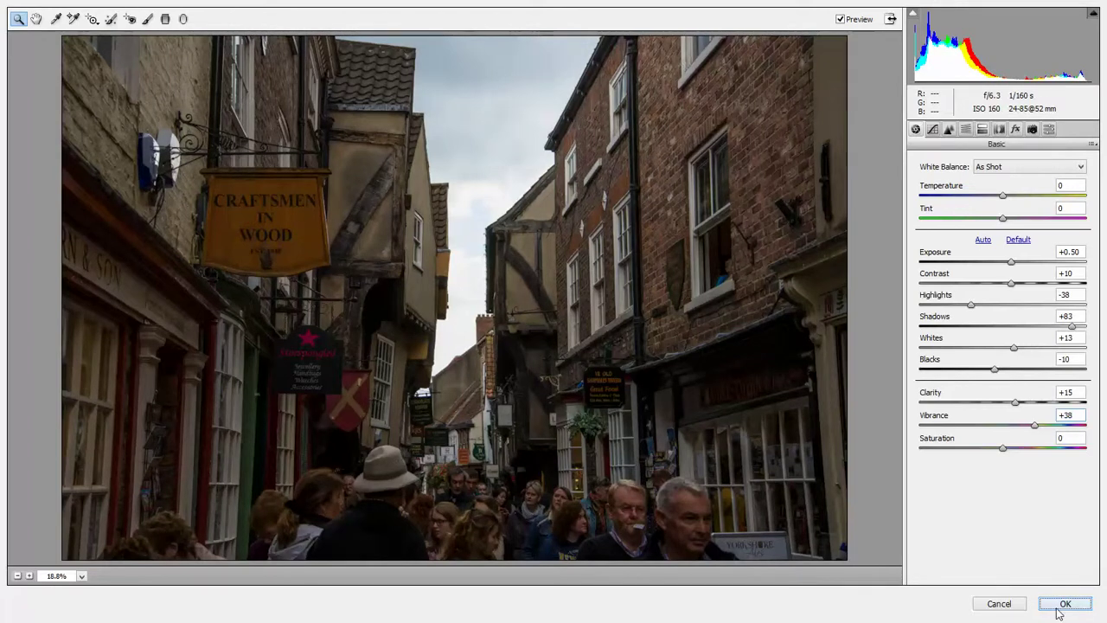